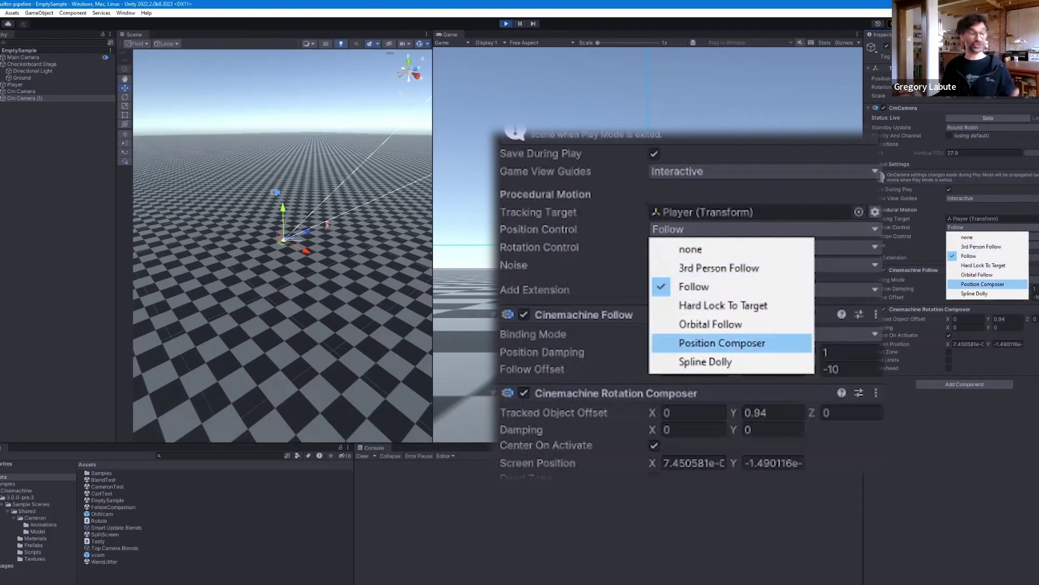
Dismiss the Position Control dropdown, leaving it on Follow.
key("Escape")
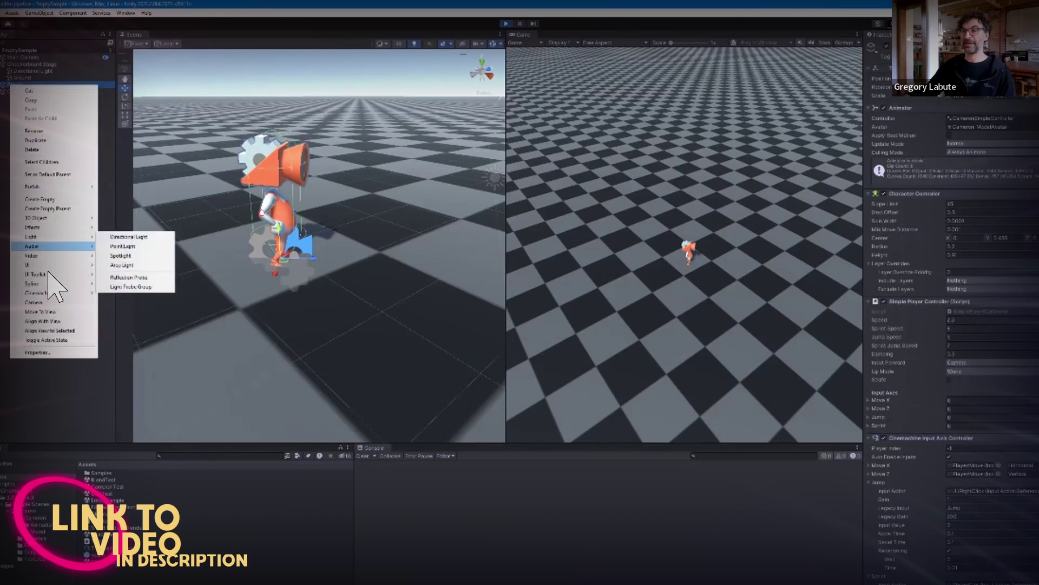
Add a Follow Camera, CmCamera (1), via Cinemachine > Targeted Cameras in the Hierarchy.
mouse_move(60, 293)
mouse_move(141, 295)
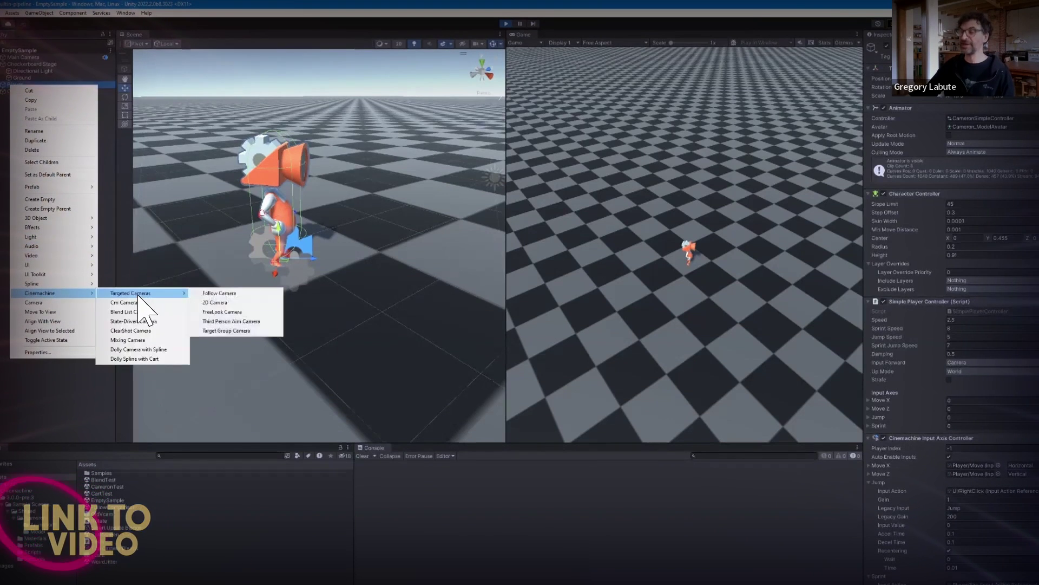
left_click(237, 297)
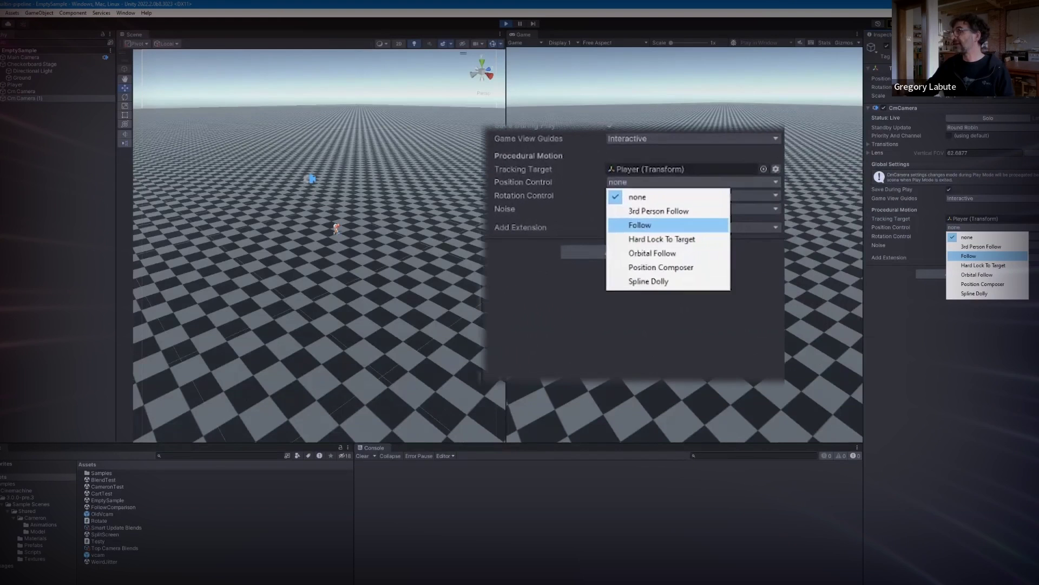
Set the camera's Position Control to Follow.
left_click(969, 256)
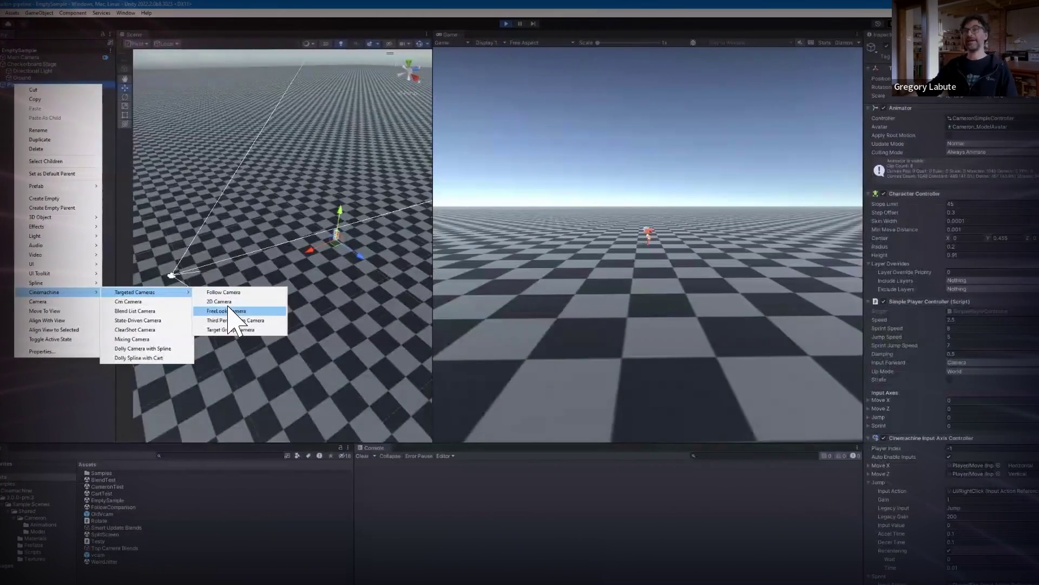
Create a Cinemachine FreeLook Camera orbiting the Player.
left_click(228, 307)
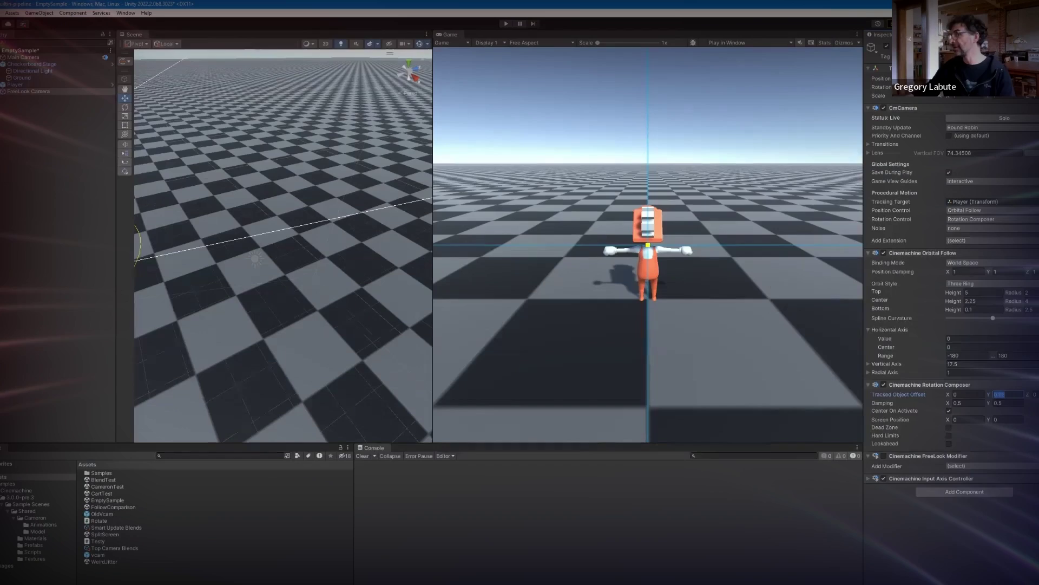
Clear the Look Orbit X input action, set Input Value 1, and enable Recentering.
left_click(986, 465)
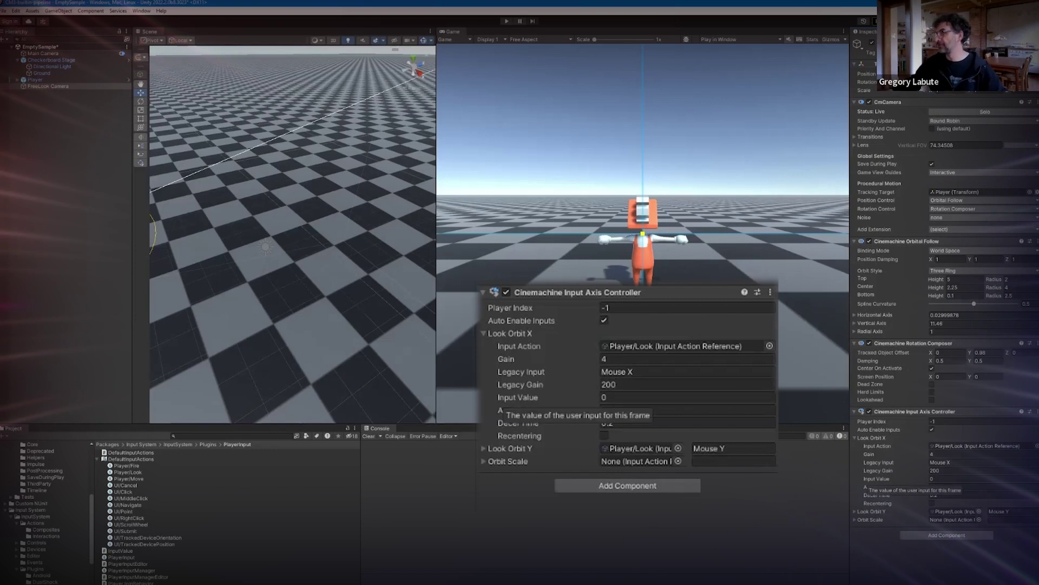
left_click(671, 346)
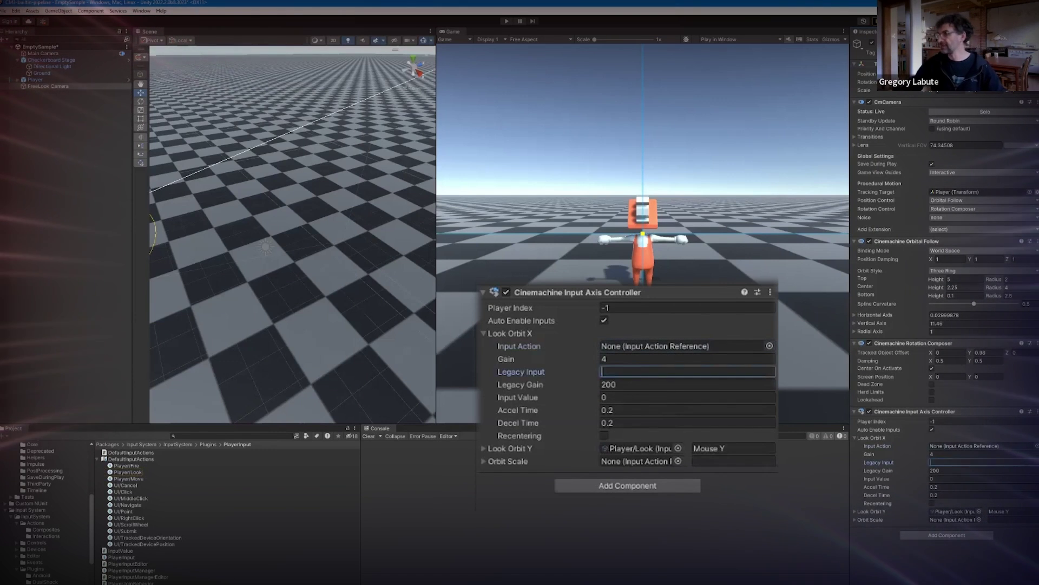
key("Tab")
key("Tab")
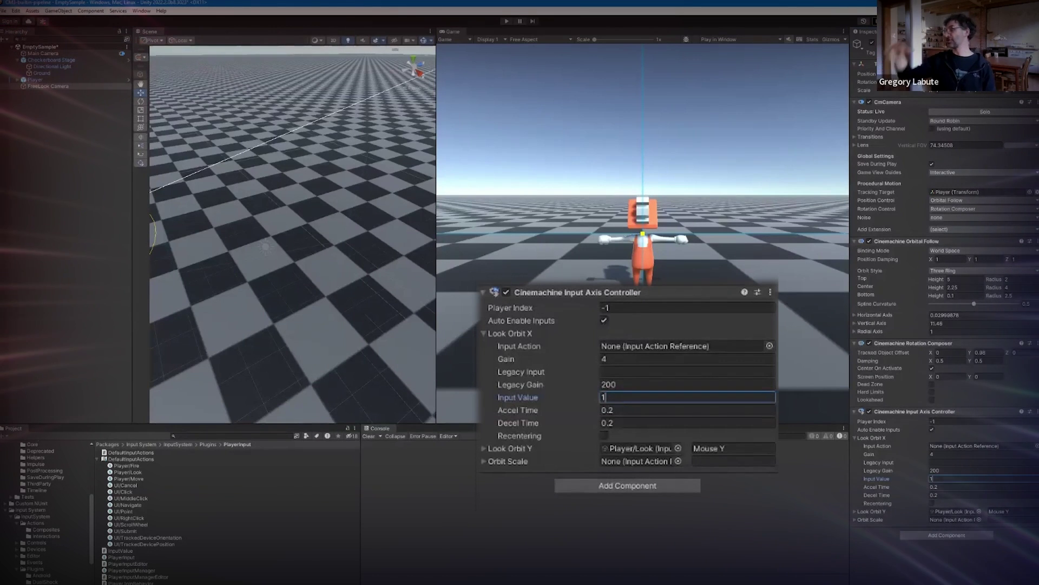
key("Tab")
key("Tab")
key("Tab")
key("space")
key("Tab")
key("Tab")
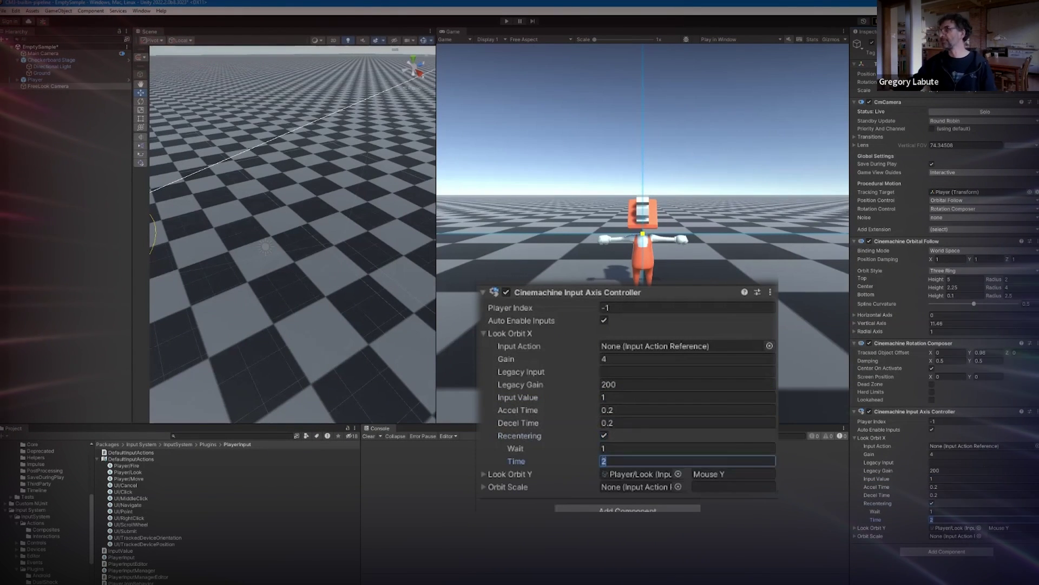
key("Left")
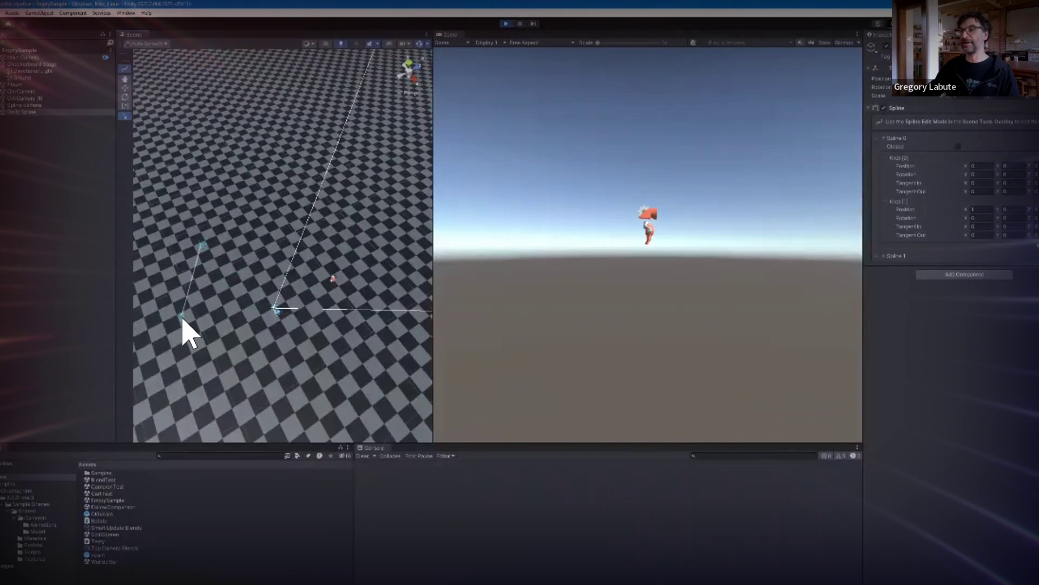
Place two knots to bend the spline path, then select another knot to edit.
left_click(214, 357)
left_click(266, 388)
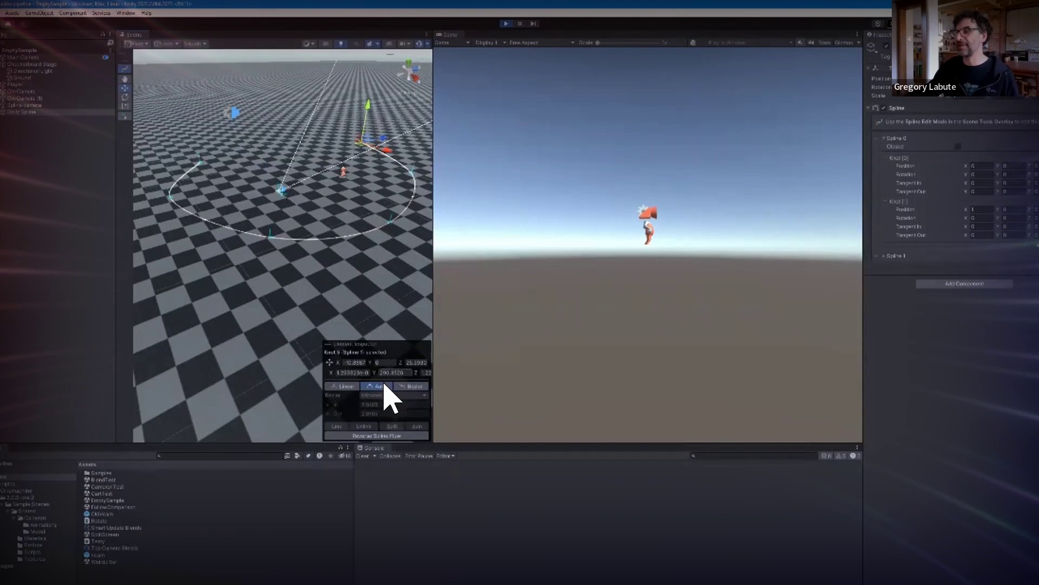
left_click(392, 426)
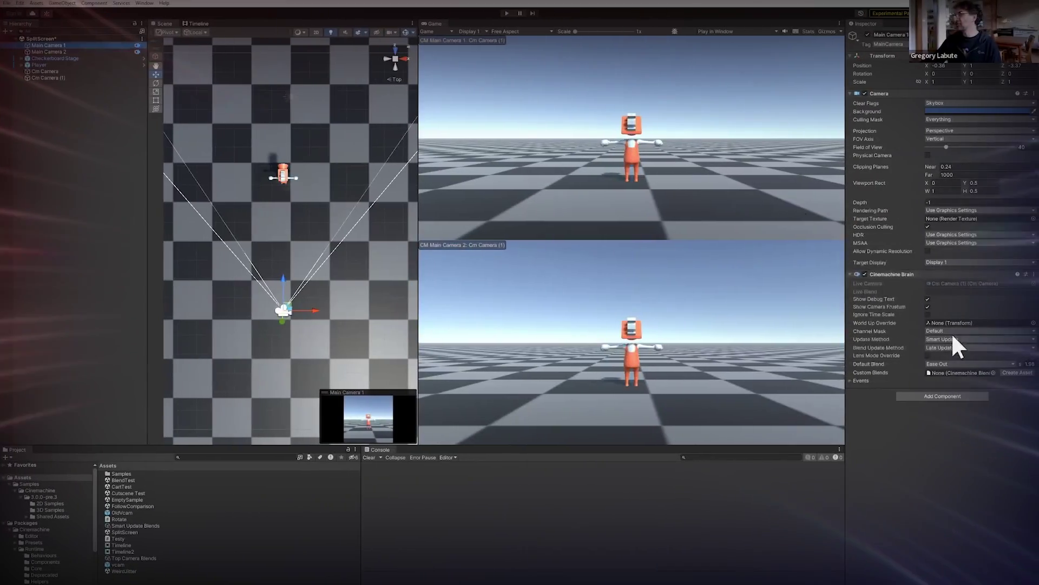
Restrict Main Camera 1's CinemachineBrain Channel Mask to Channel01 only.
left_click(940, 329)
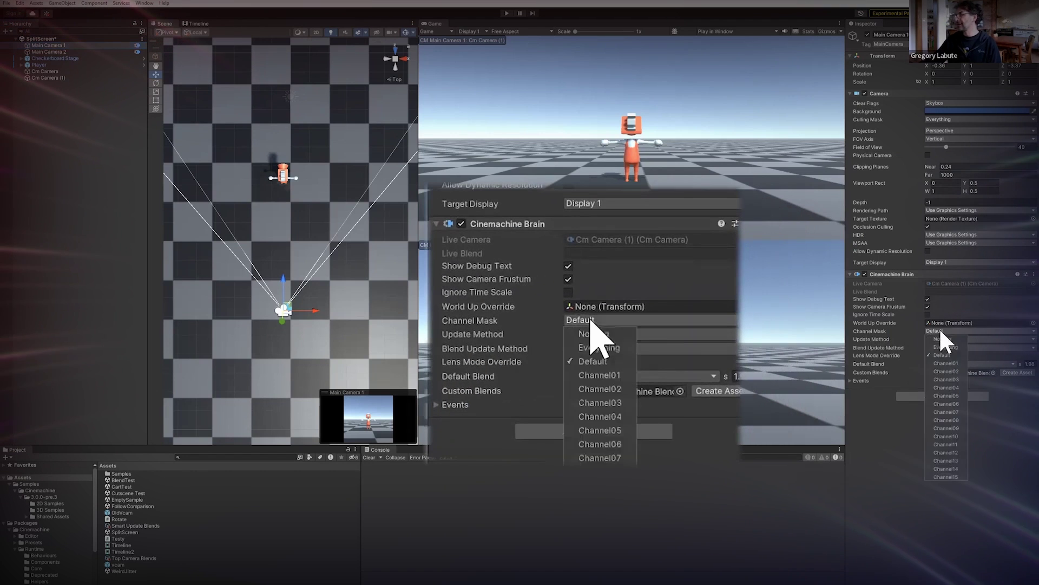
left_click(948, 338)
left_click(946, 329)
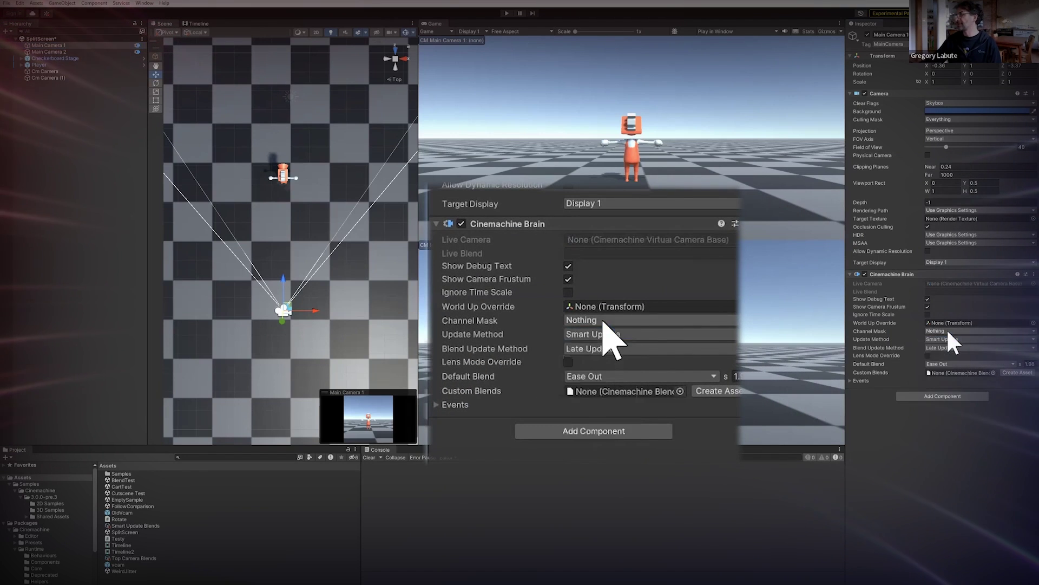
left_click(947, 328)
left_click(950, 362)
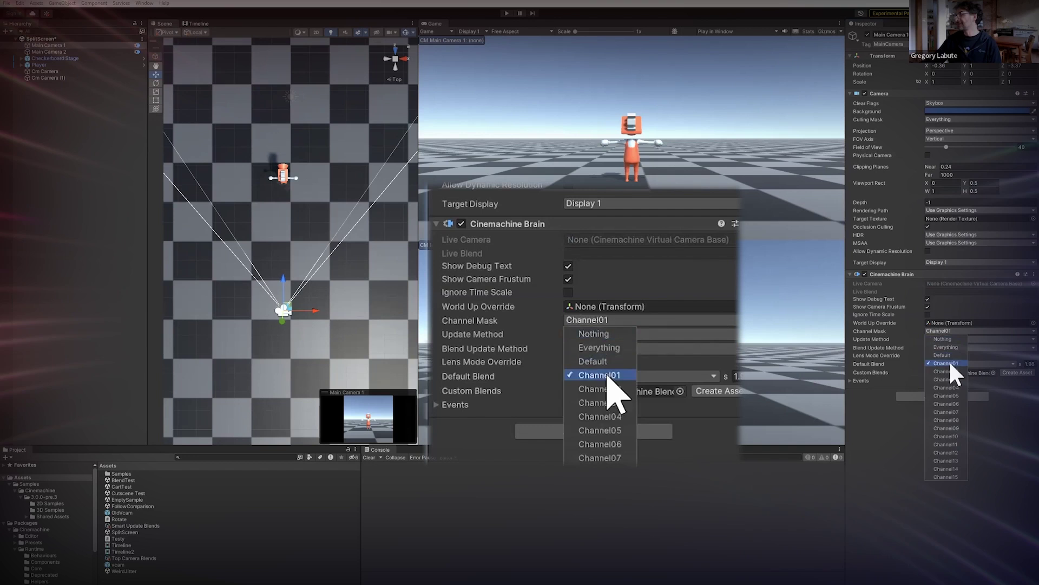
left_click(949, 372)
left_click(949, 380)
left_click(948, 379)
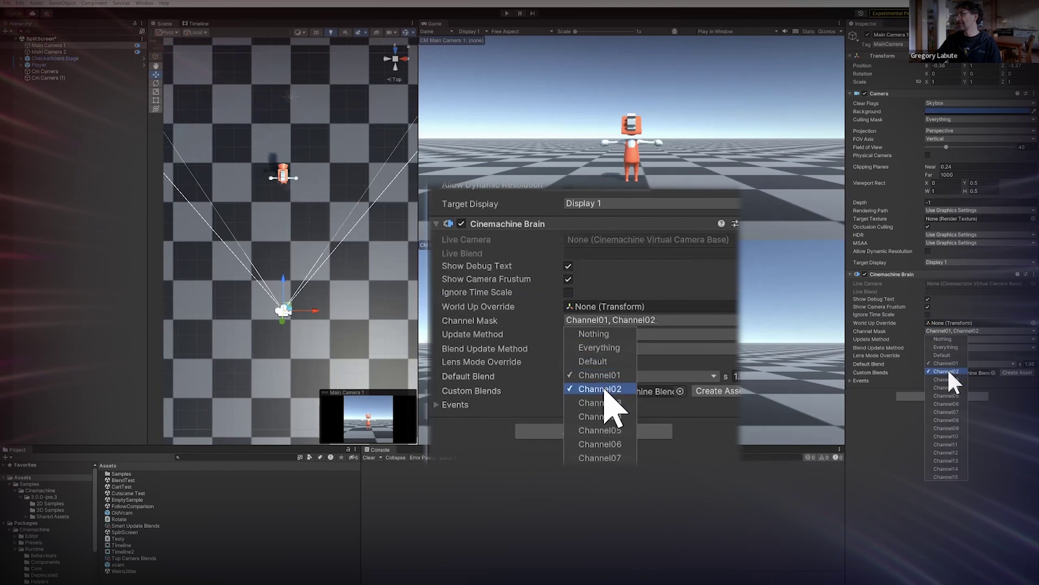
left_click(949, 371)
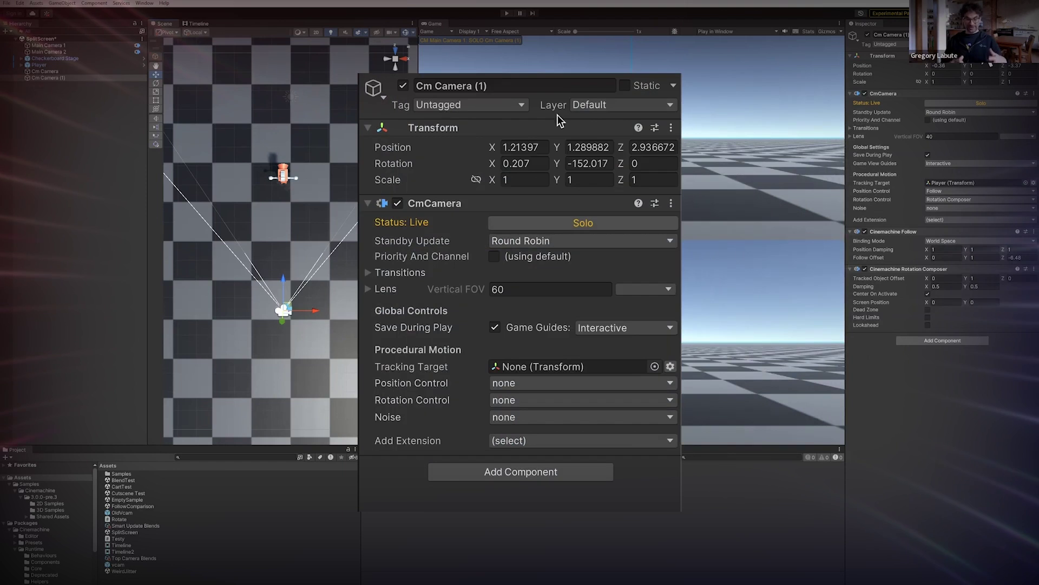
Assign the Cm Camera to Channel 01.
left_click(594, 105)
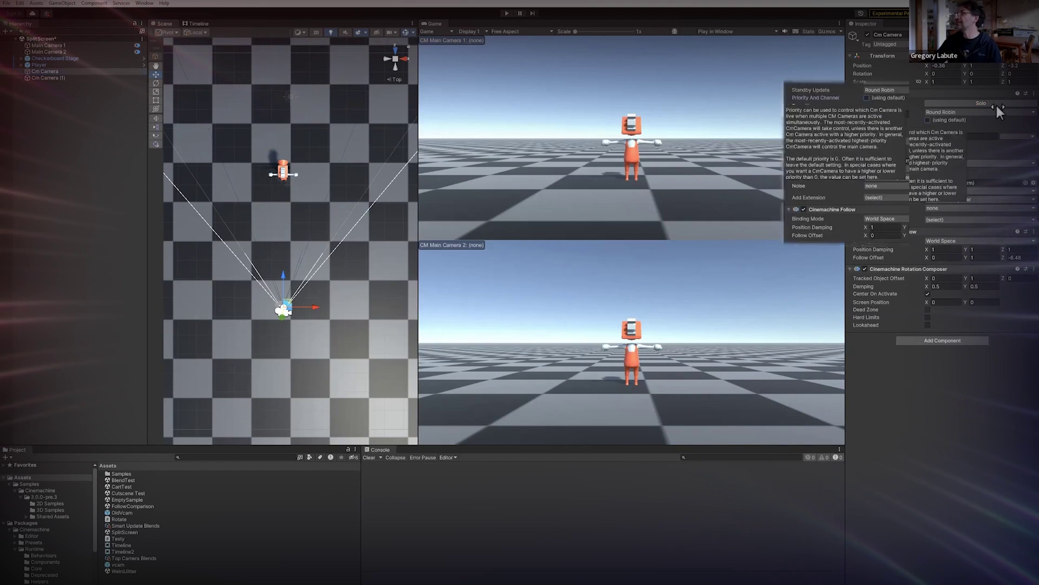
left_click(978, 130)
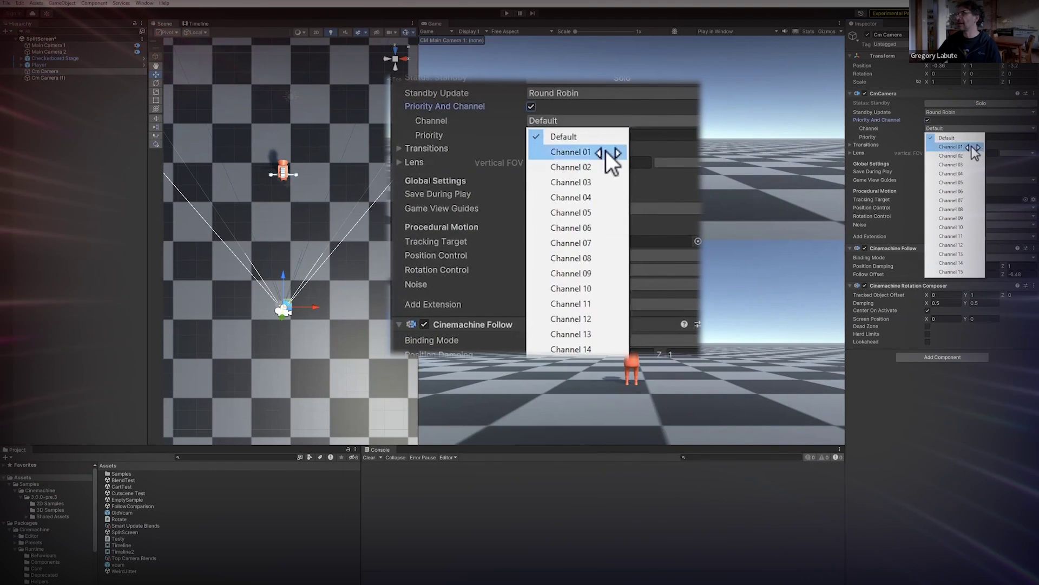
left_click(969, 145)
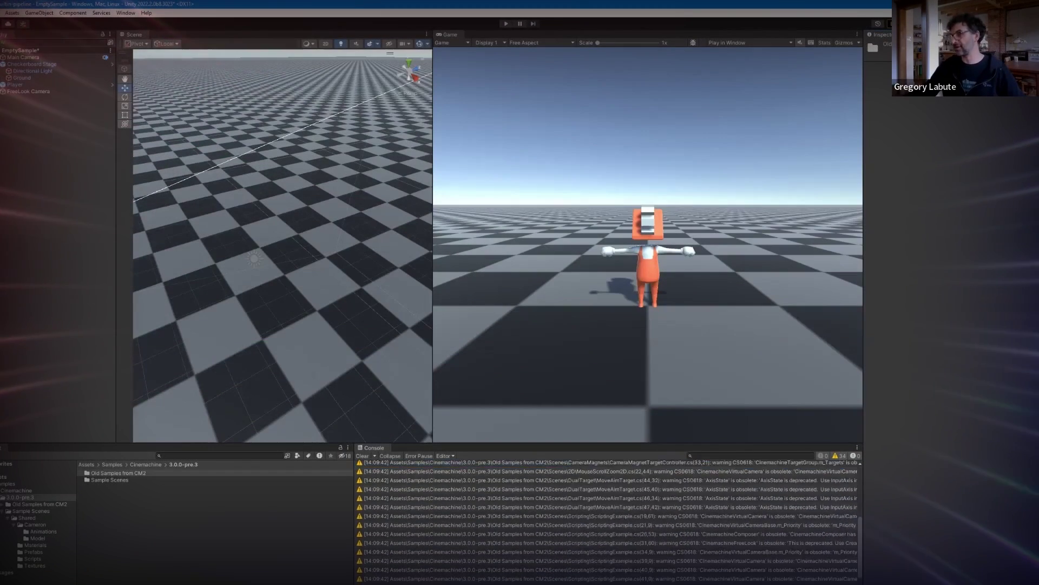
scroll(607, 520, "down", 2)
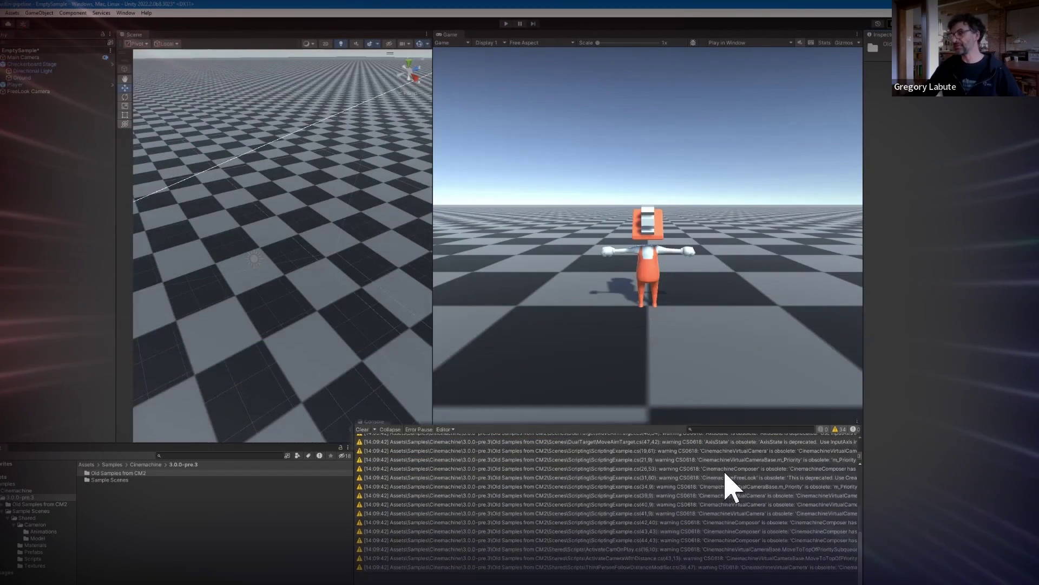